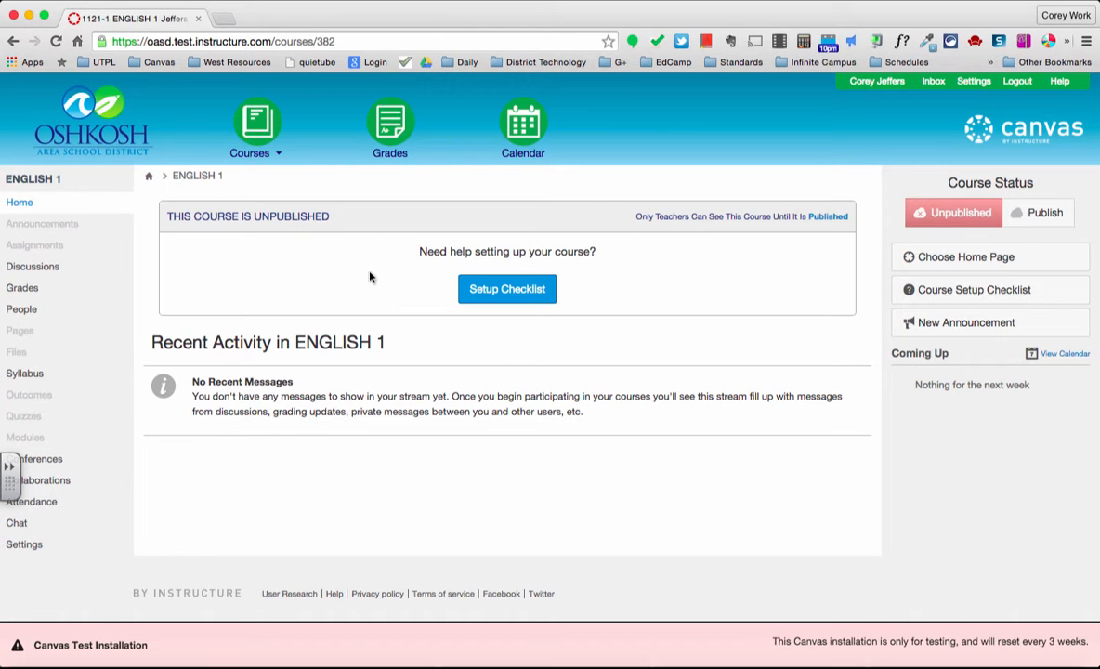
- Open the Outcomes page of the English 1 course and bring up the dialog for finding existing outcomes
mouse_move(259, 145)
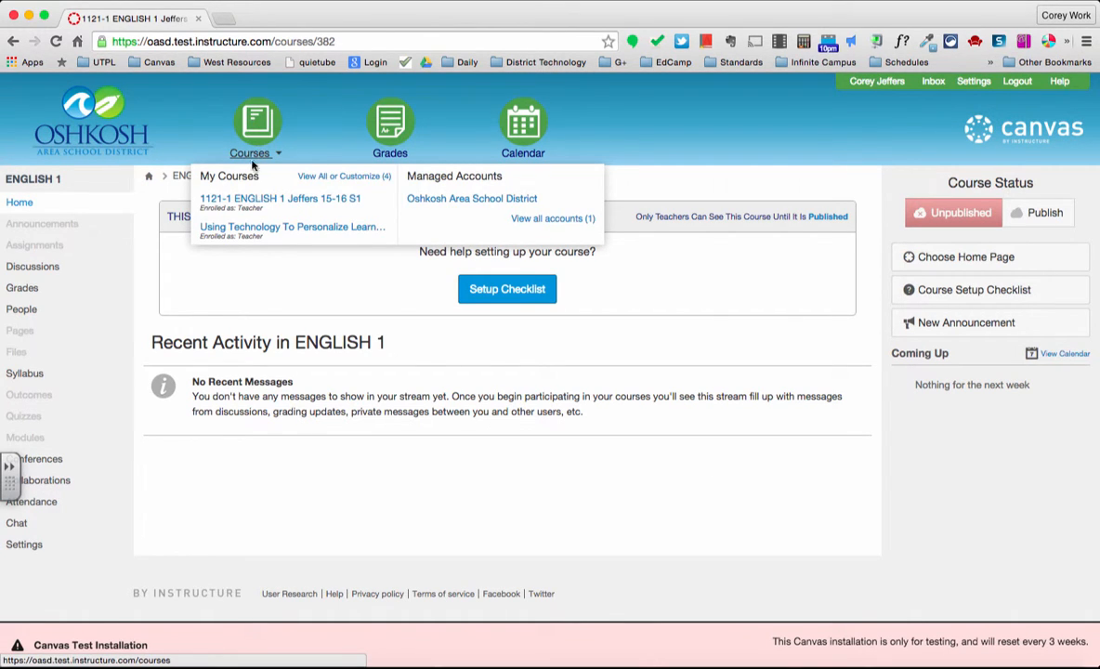
left_click(277, 202)
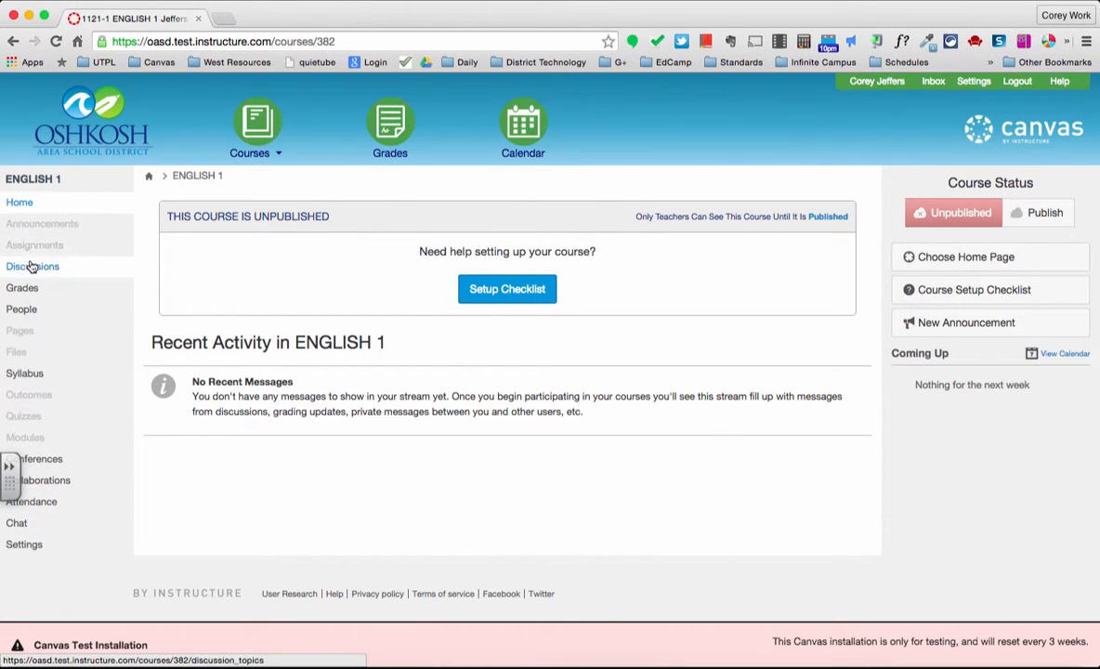
left_click(43, 397)
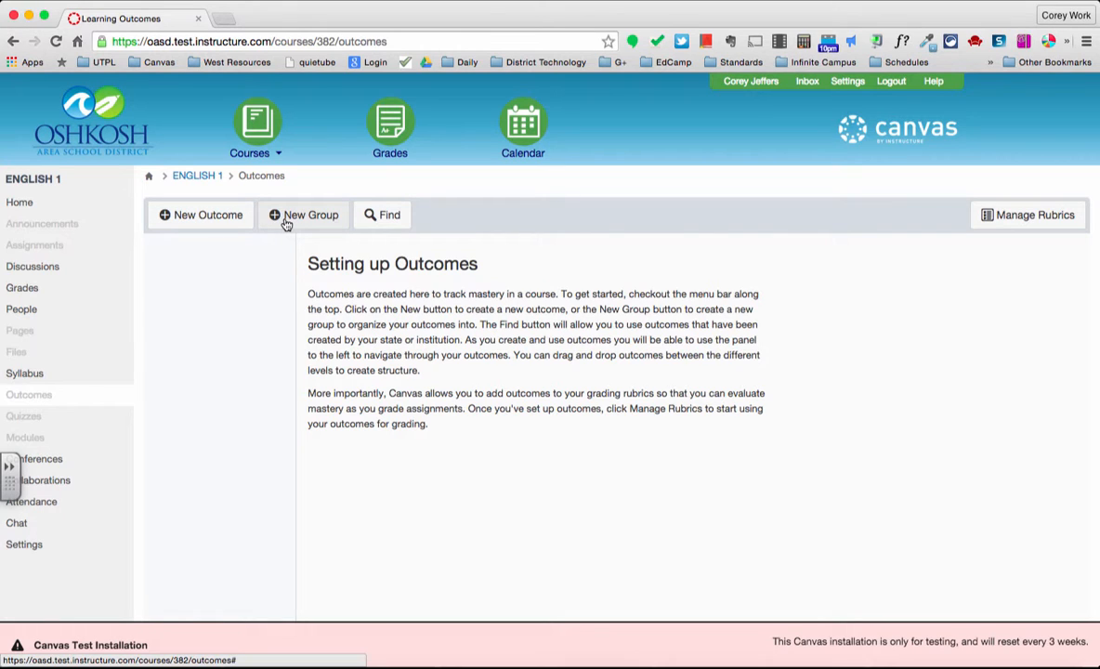
left_click(381, 215)
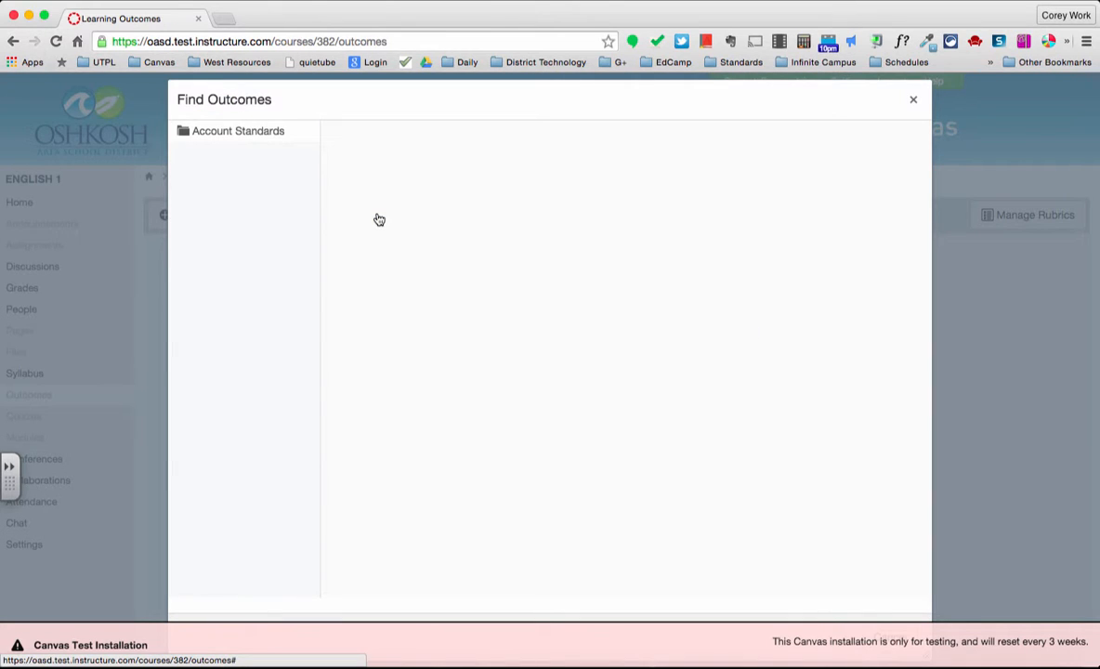
- Browse the account standards to the UTPL group under Oshkosh Area School District
left_click(220, 140)
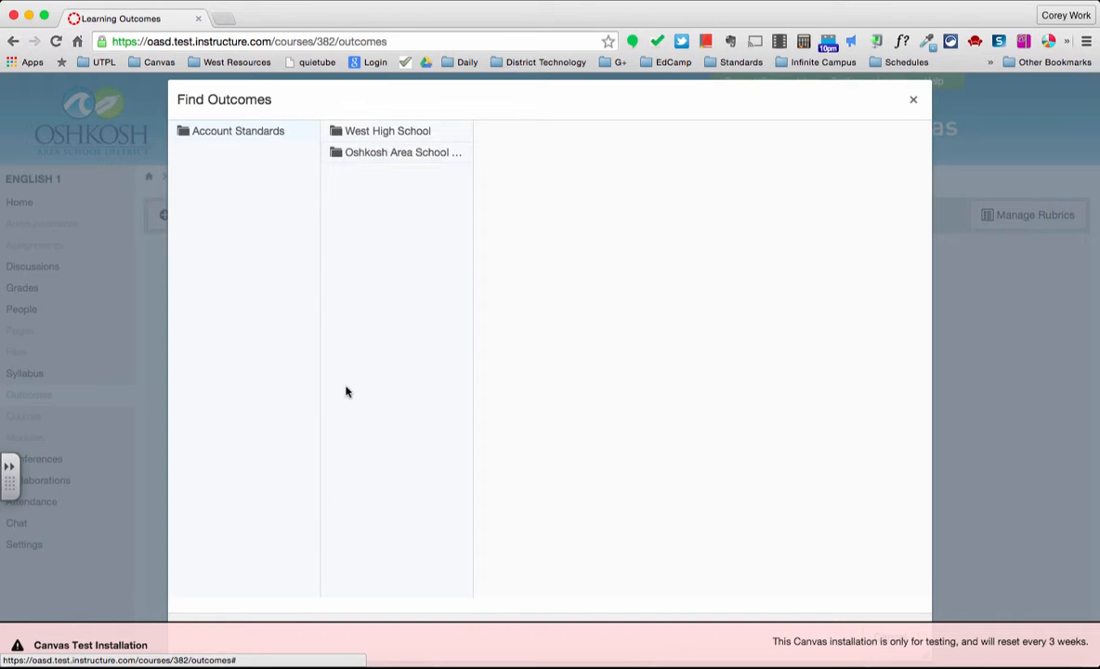
left_click(376, 158)
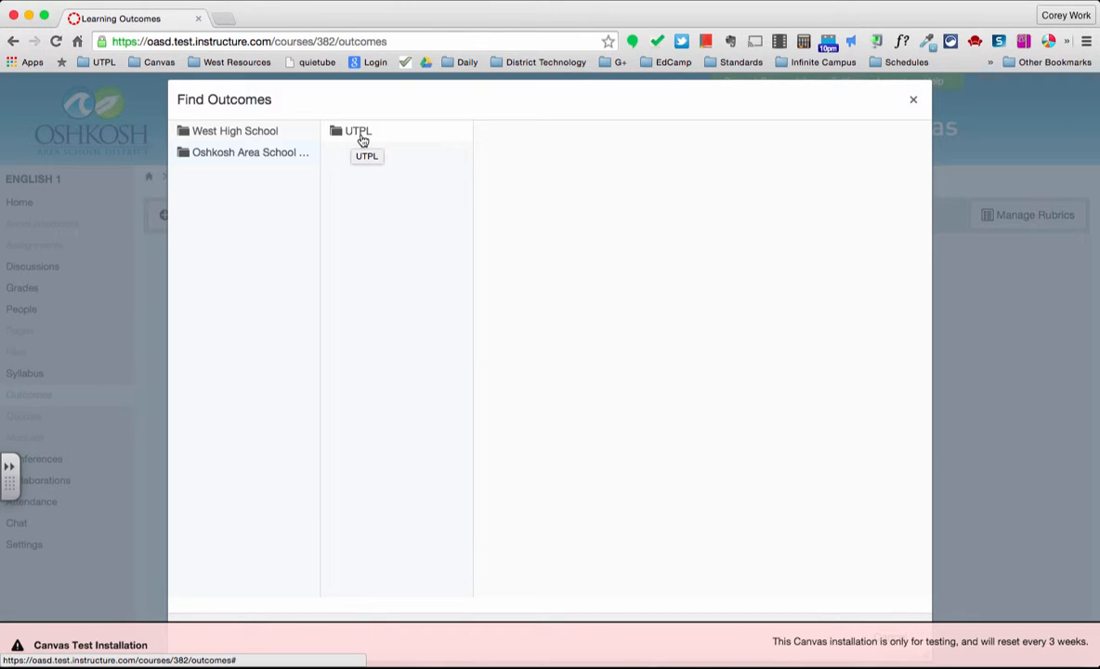
left_click(361, 133)
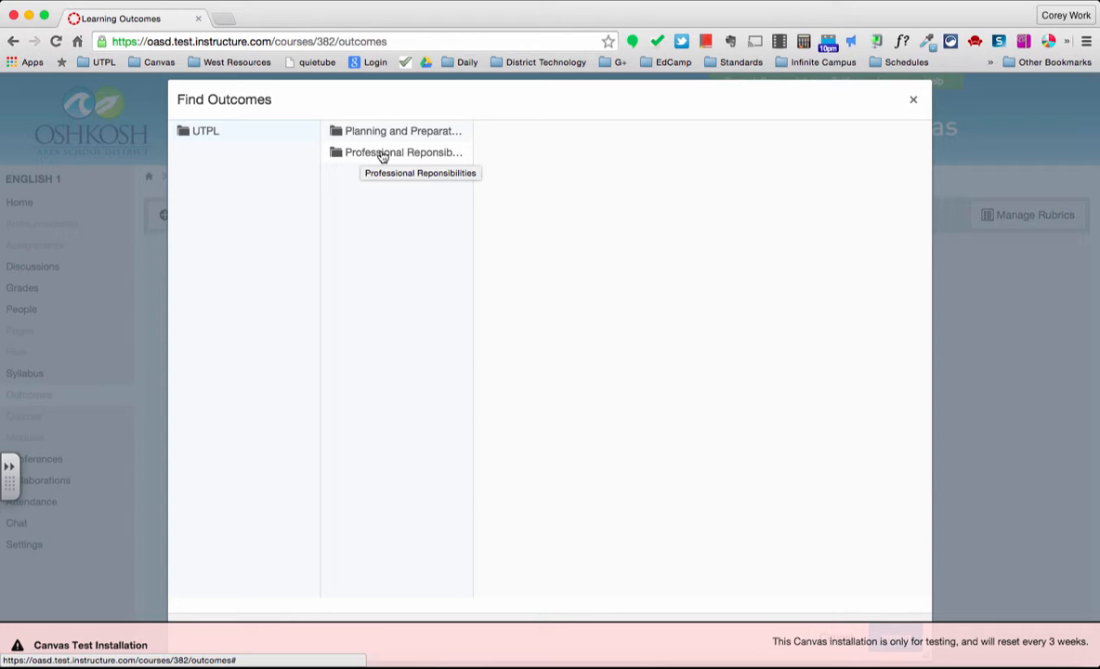
- Examine the rating criteria and points of outcome PP.1a in the Planning and Preparation group
left_click(377, 134)
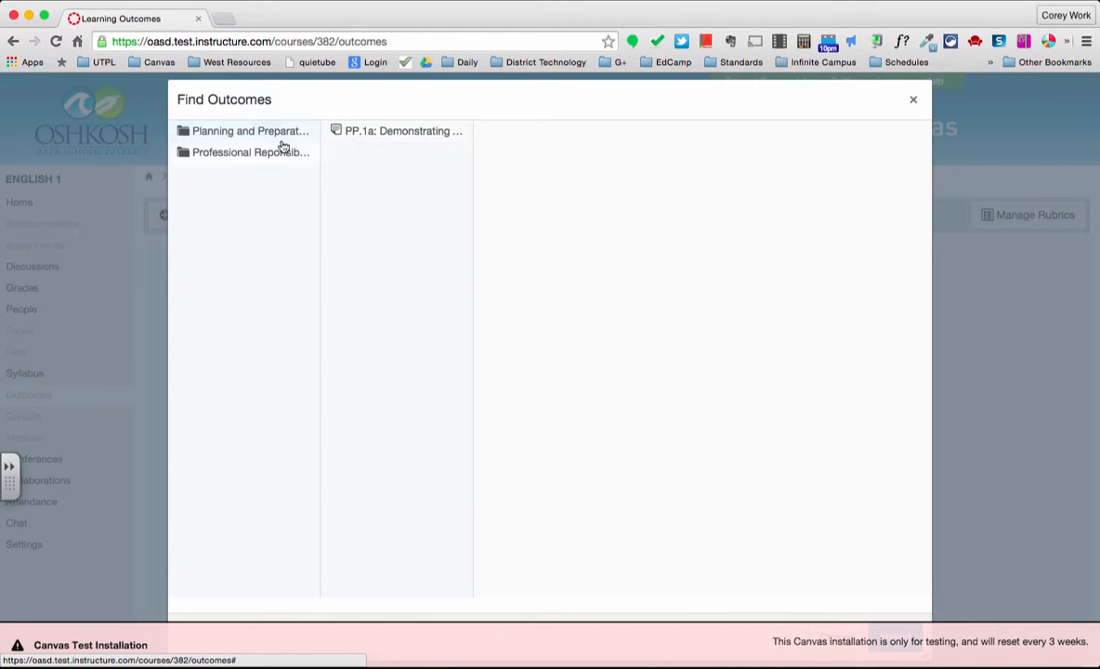
left_click(229, 139)
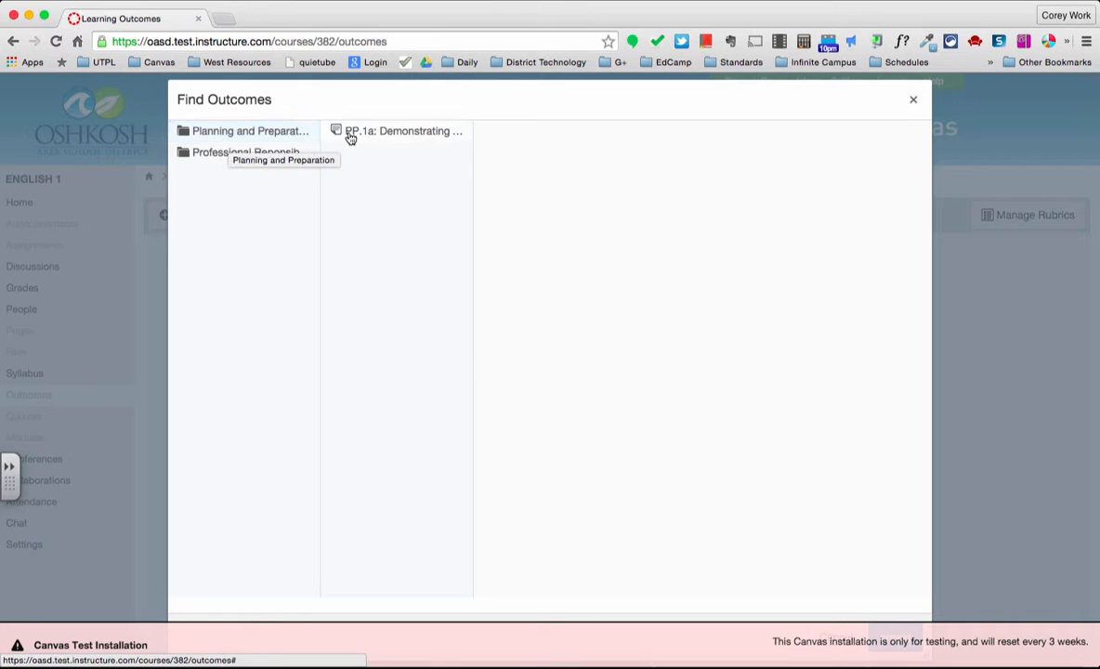
left_click(392, 133)
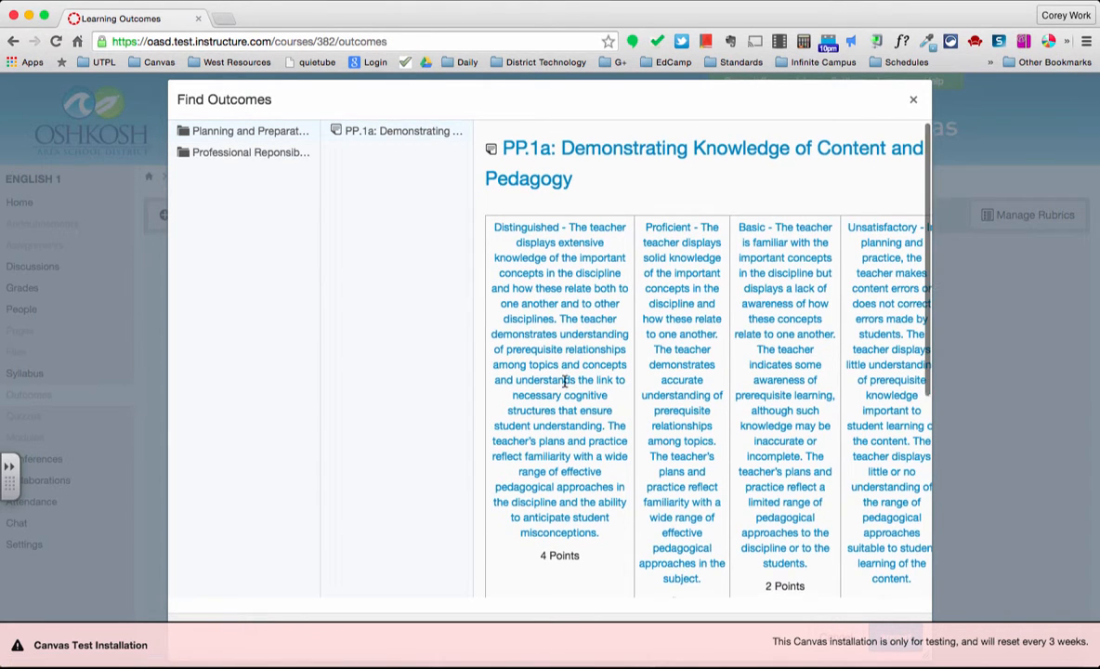
scroll(562, 381, "down", 2)
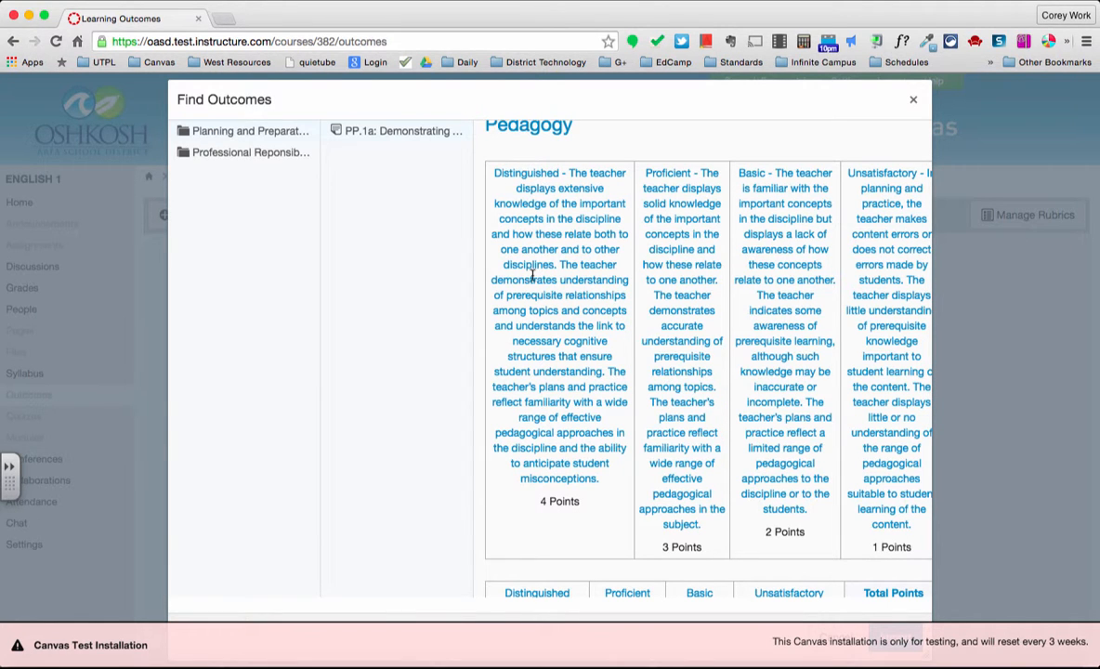
scroll(596, 347, "right", 2)
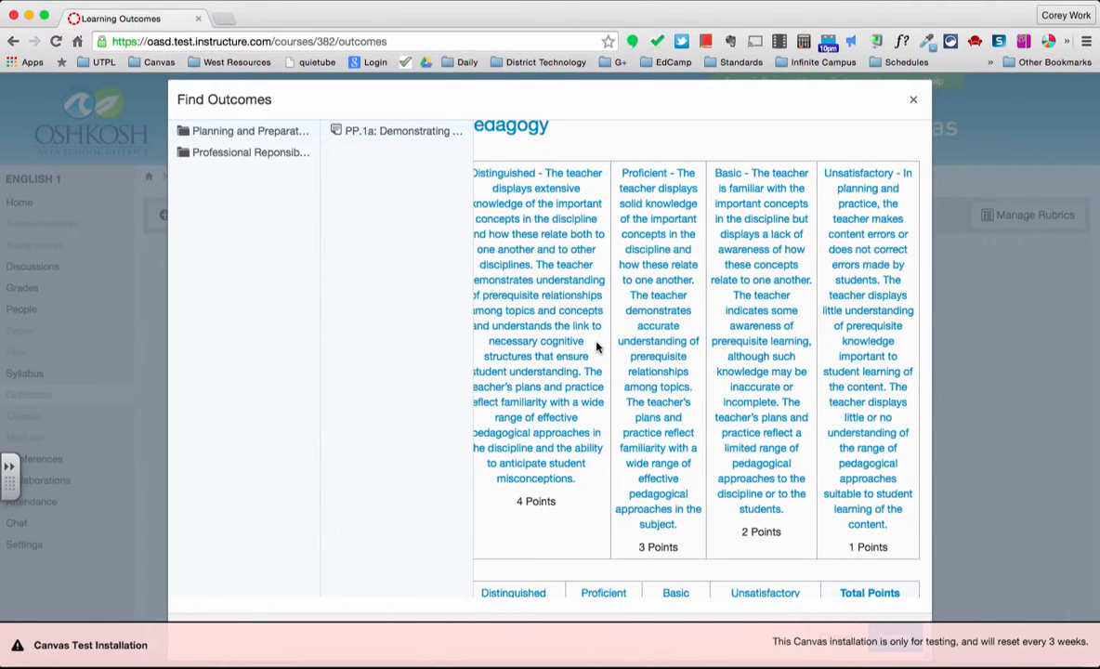
scroll(597, 346, "left", 2)
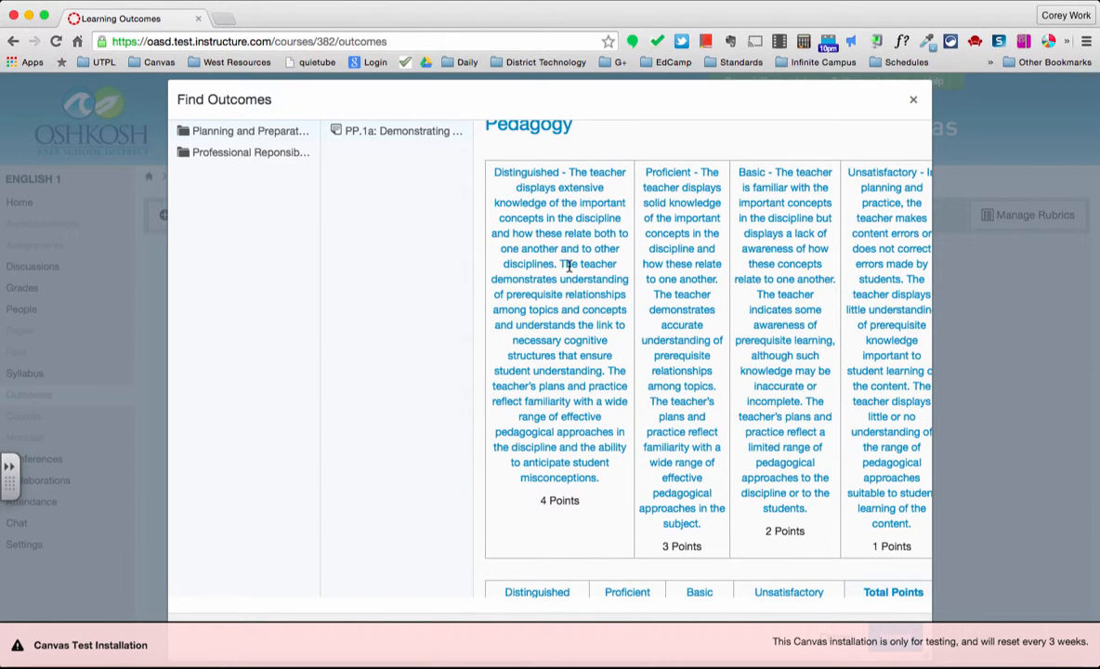
scroll(688, 330, "right", 2)
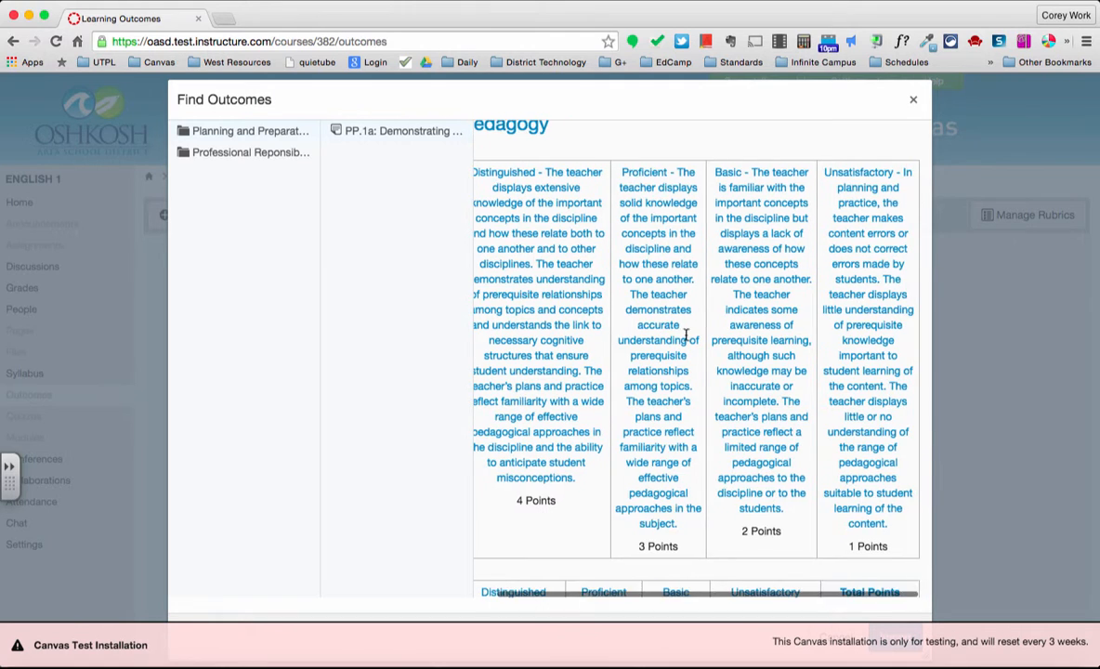
scroll(683, 353, "down", 5)
scroll(669, 410, "up", 5)
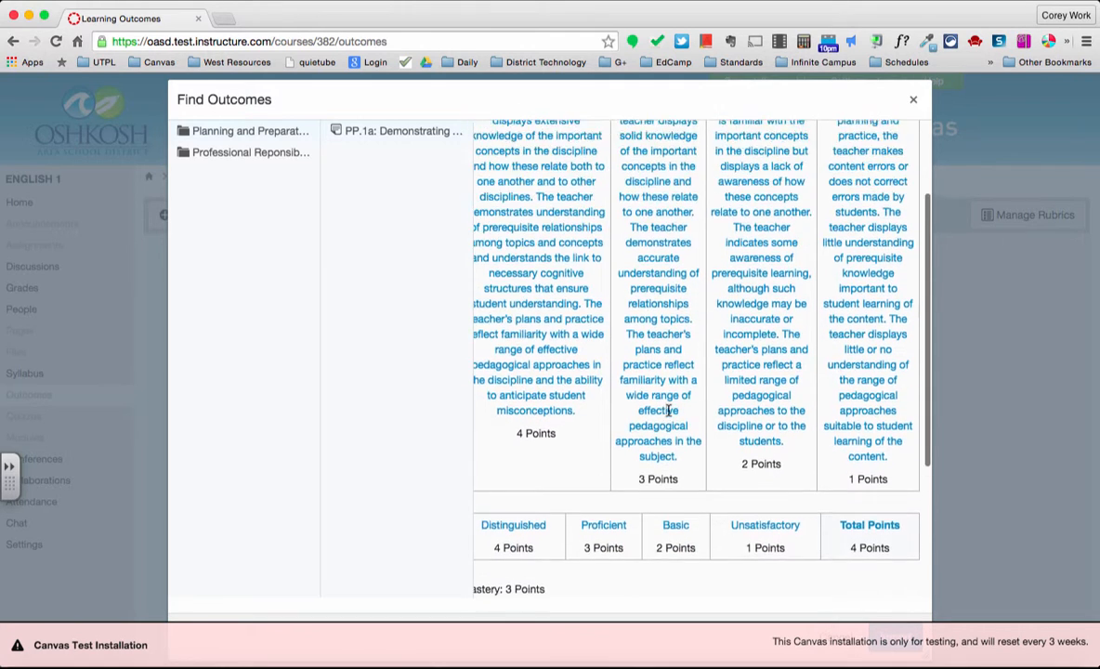
scroll(669, 411, "left", 2)
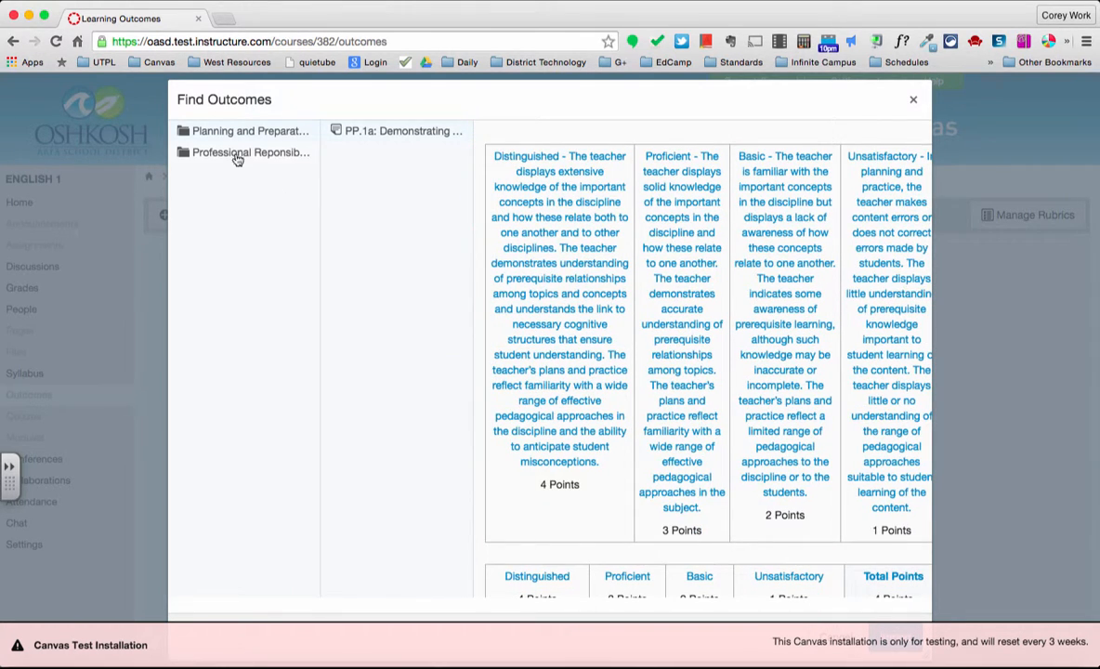
- Examine the ratings, mastery level and calculation method of outcome PR.4a: Reflecting on Teaching in the Professional Reponsibilities group
left_click(225, 156)
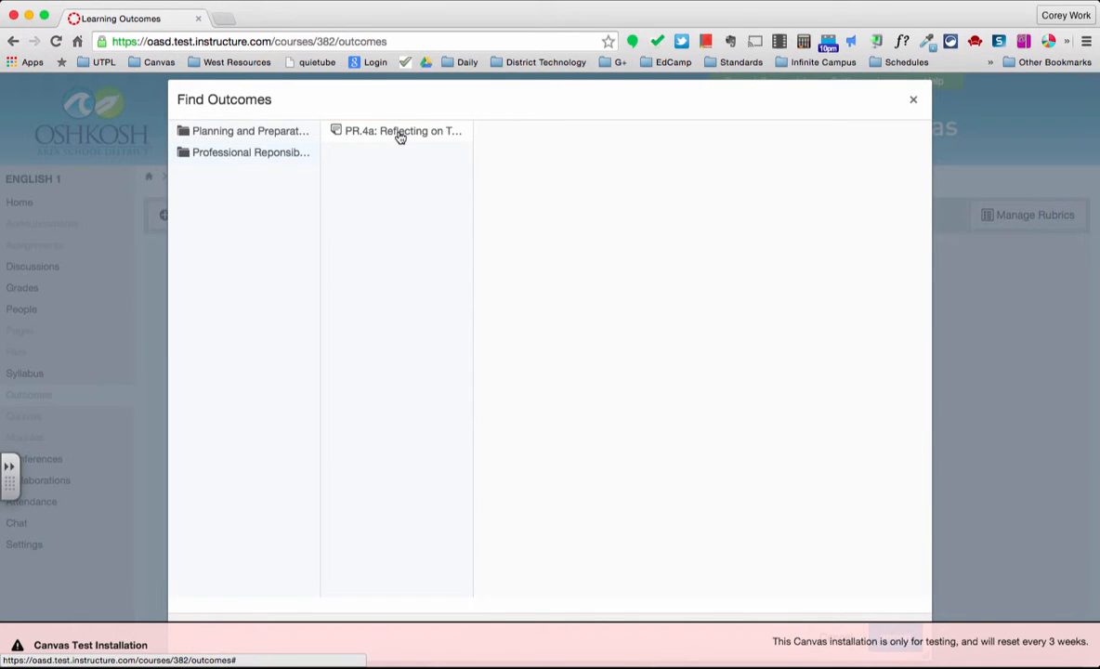
left_click(401, 136)
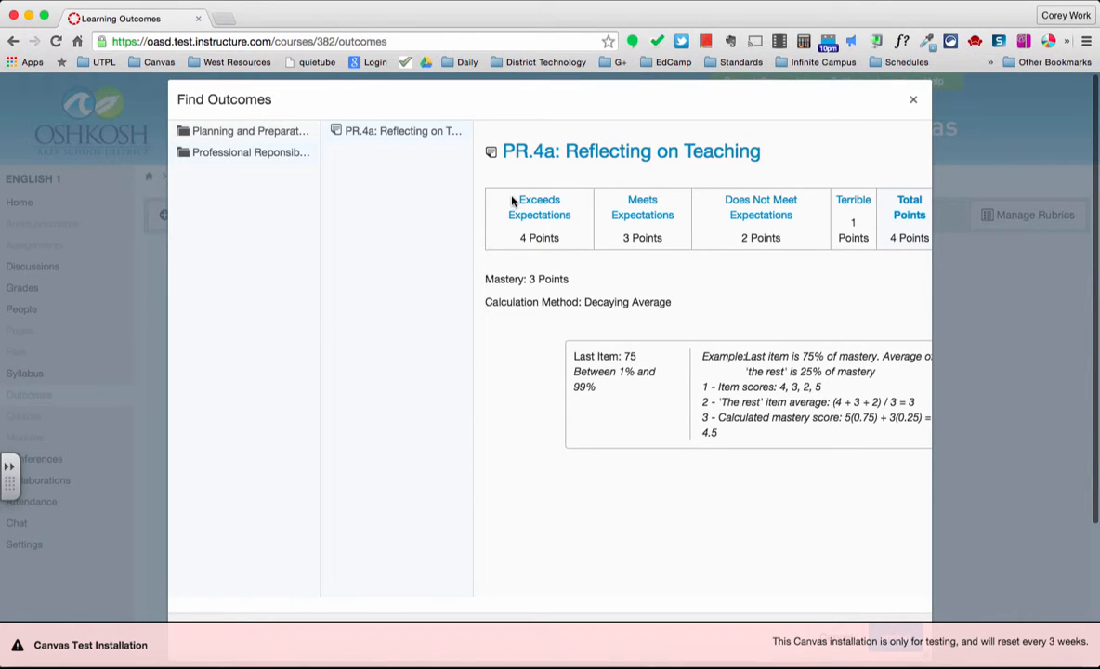
left_click_drag(516, 199, 573, 214)
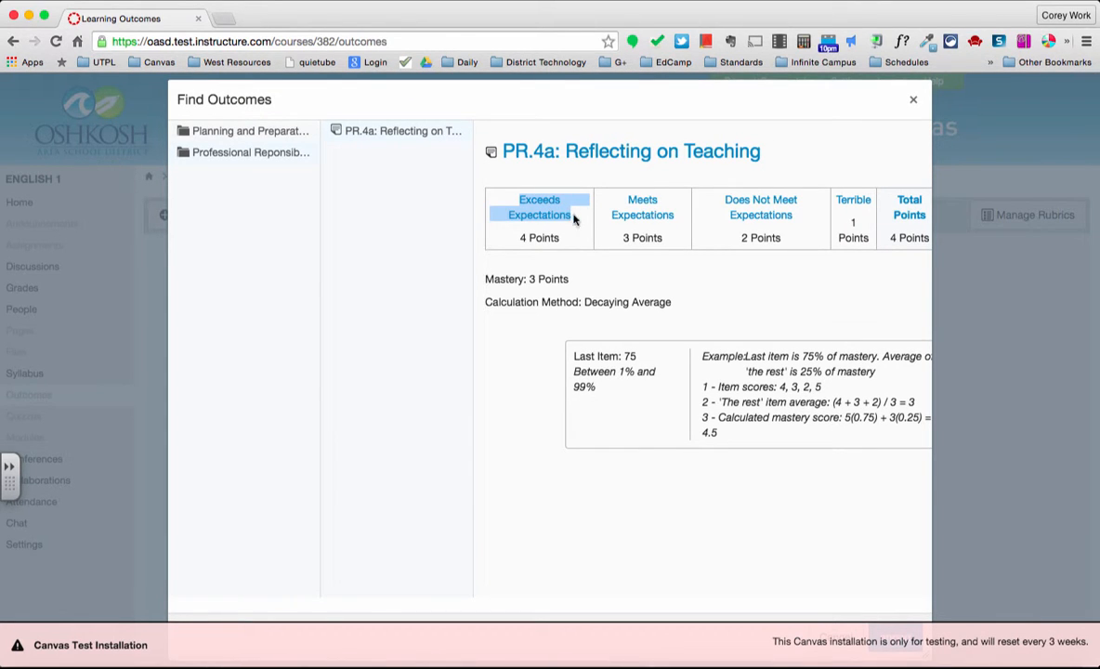
left_click(596, 239)
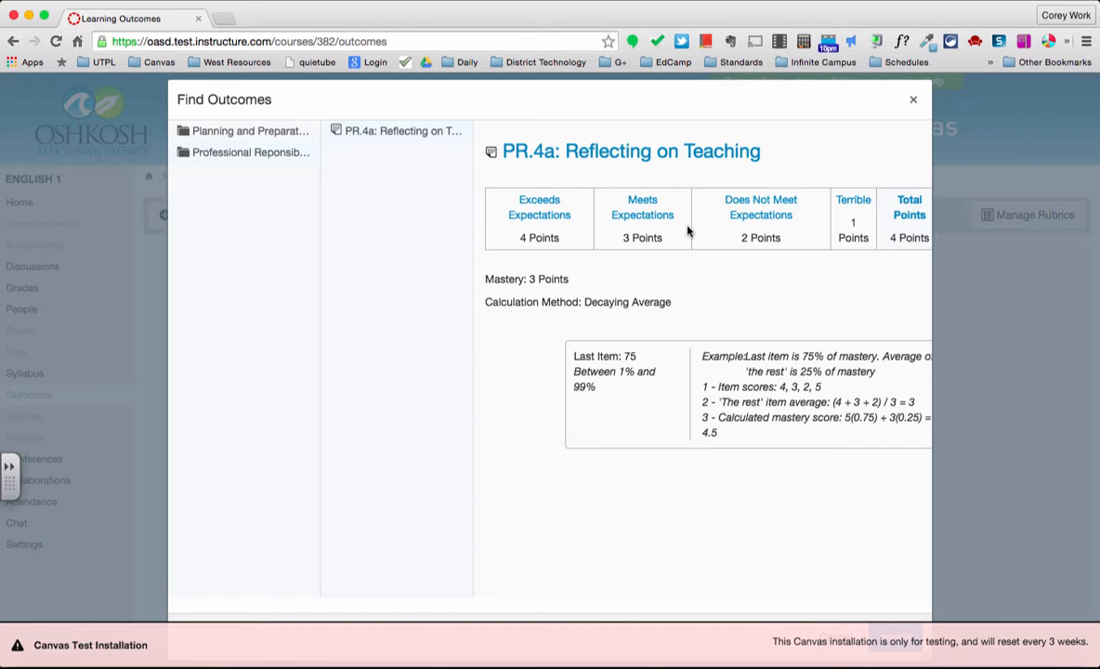
scroll(688, 232, "right", 2)
left_click_drag(813, 202, 849, 200)
left_click(821, 169)
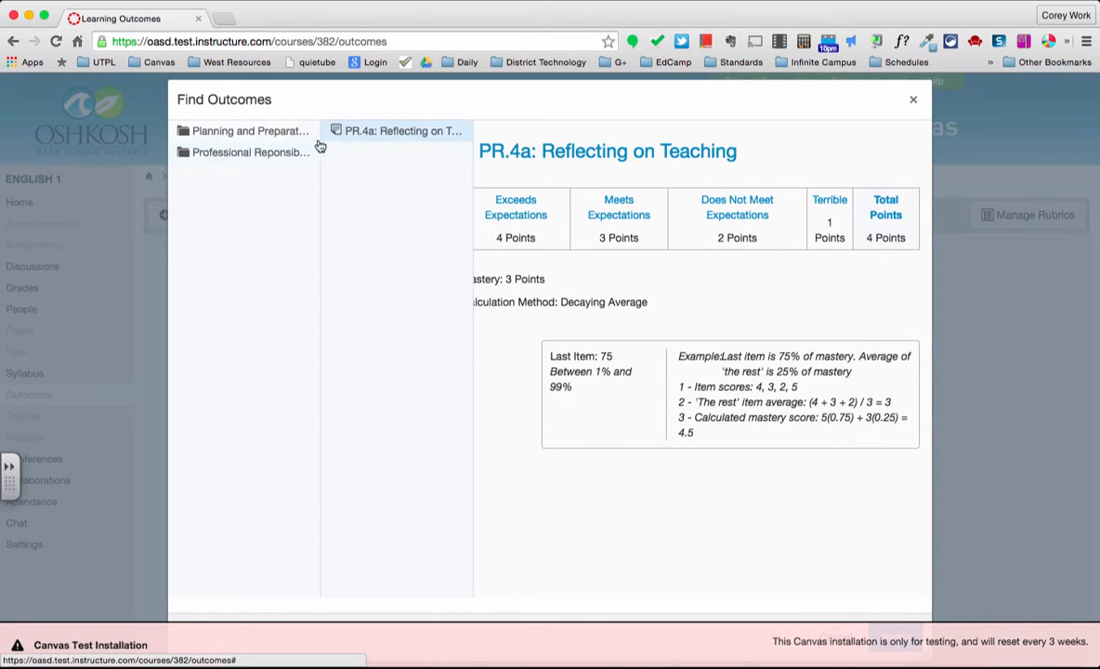
scroll(397, 309, "down", 3)
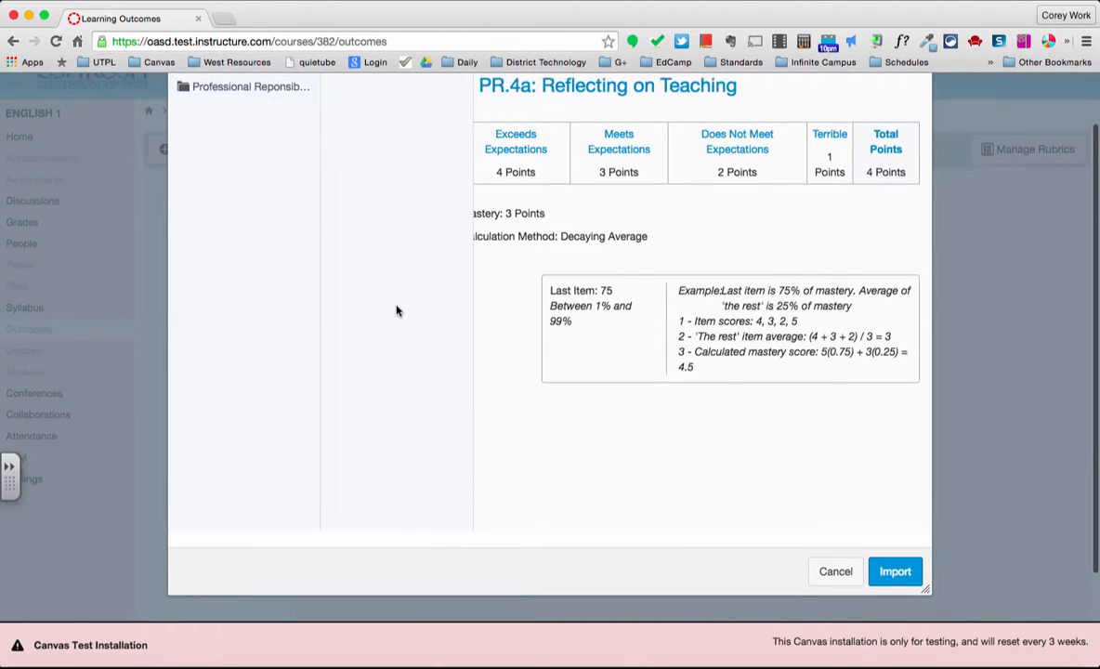
scroll(396, 310, "up", 3)
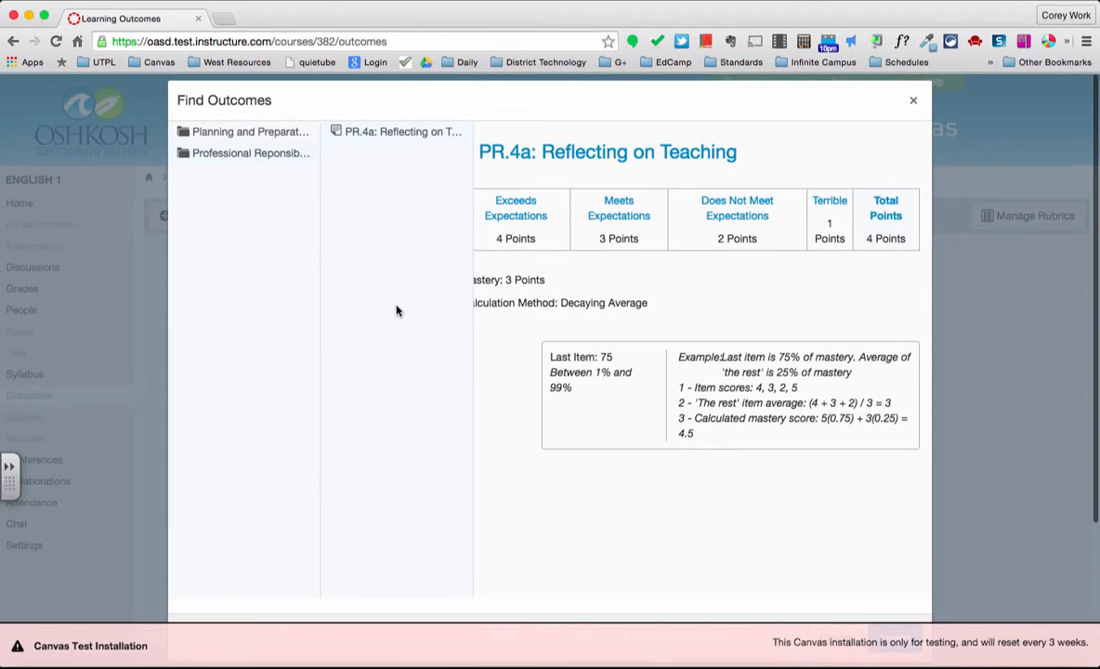
left_click(226, 135)
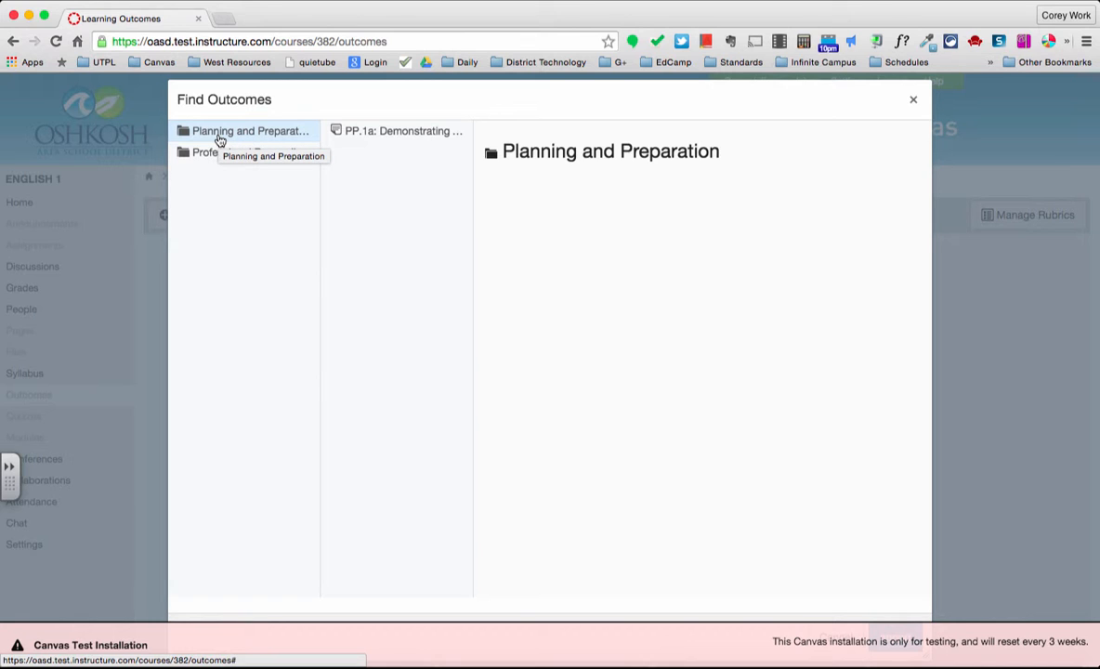
scroll(420, 253, "down", 3)
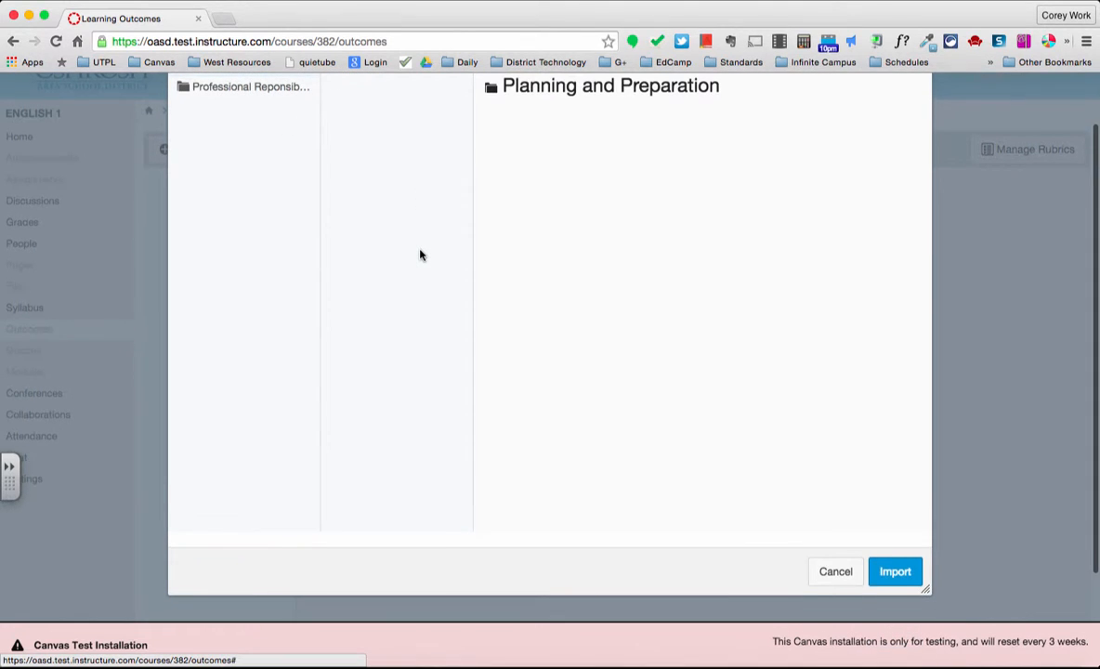
left_click(895, 567)
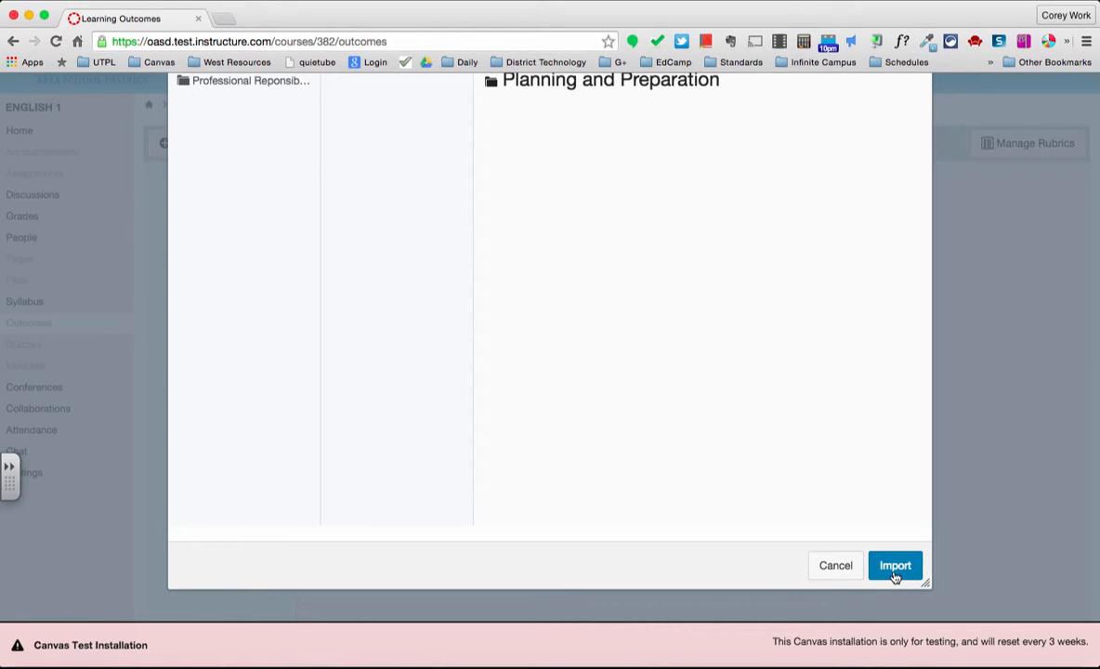
scroll(880, 468, "up", 3)
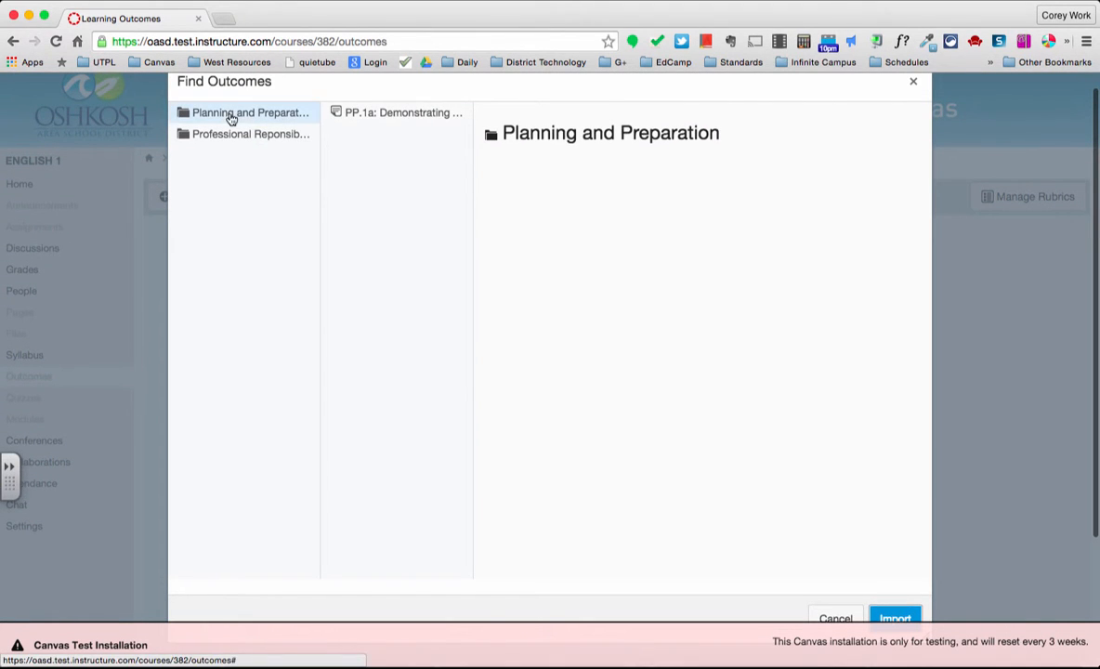
- Import the entire UTPL outcome group into the English 1 course
scroll(437, 245, "down", 1)
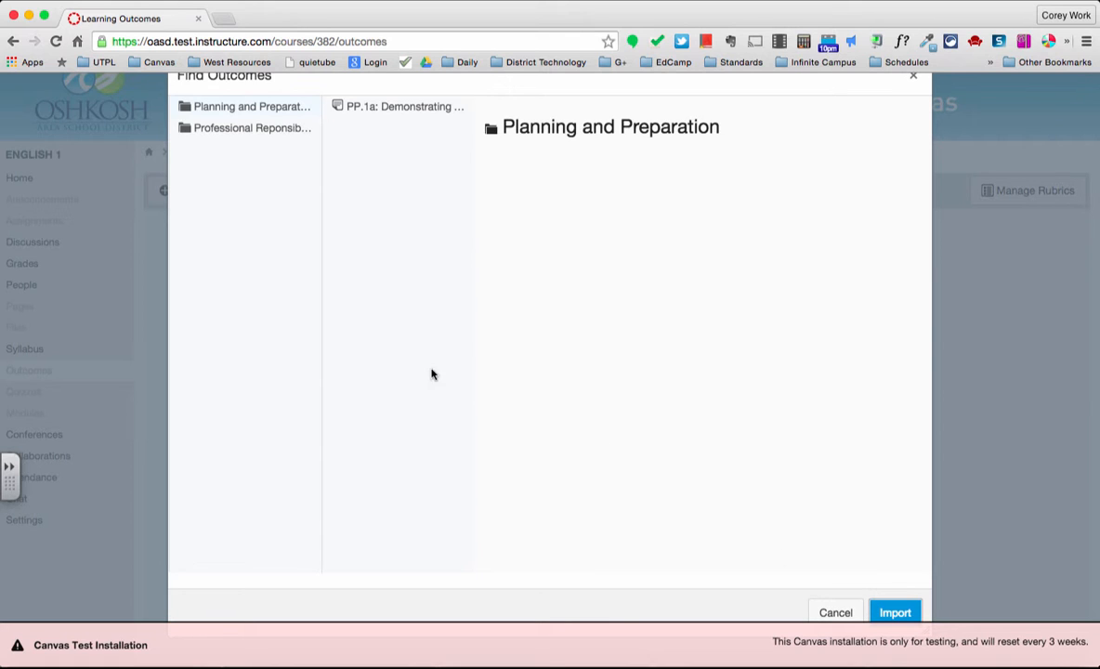
scroll(295, 341, "left", 5)
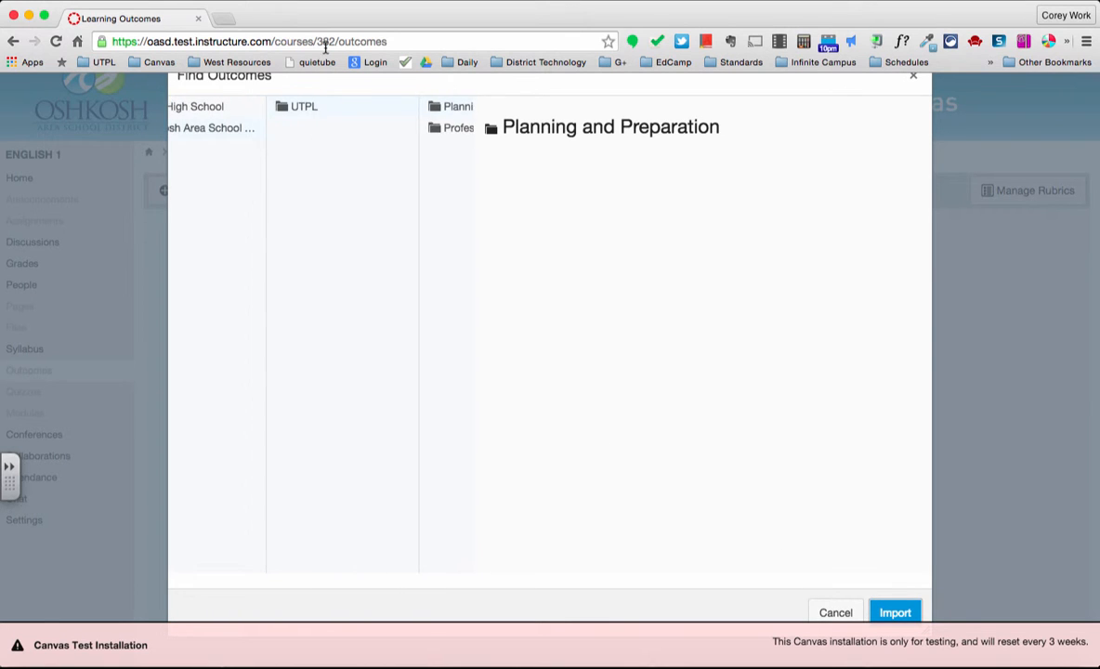
left_click(306, 106)
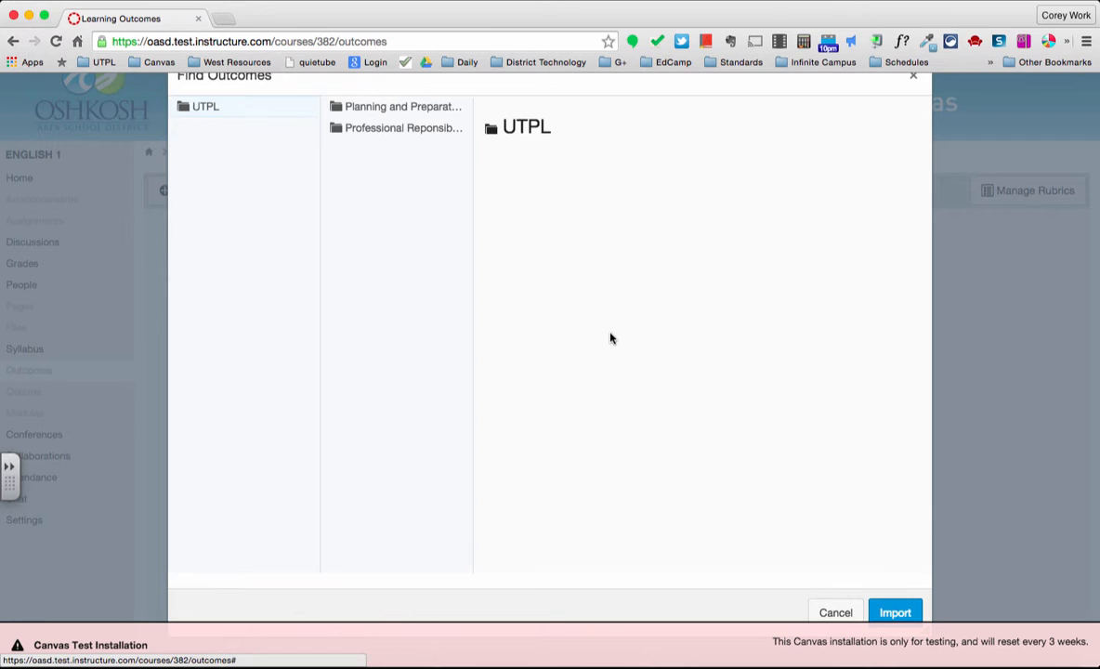
scroll(613, 340, "down", 1)
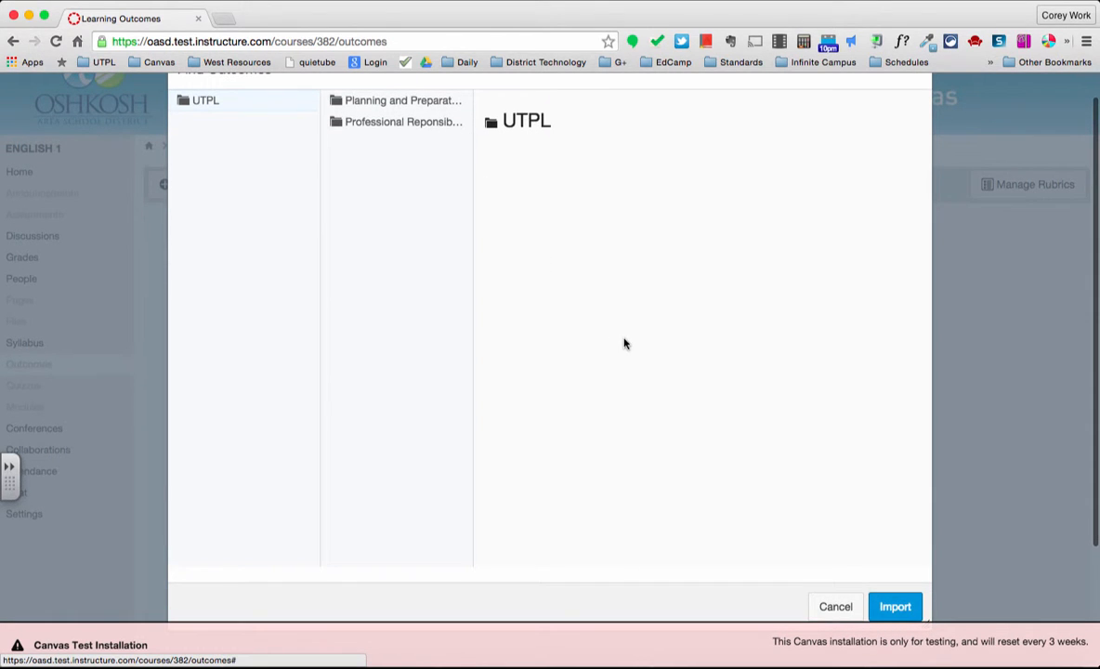
left_click(895, 609)
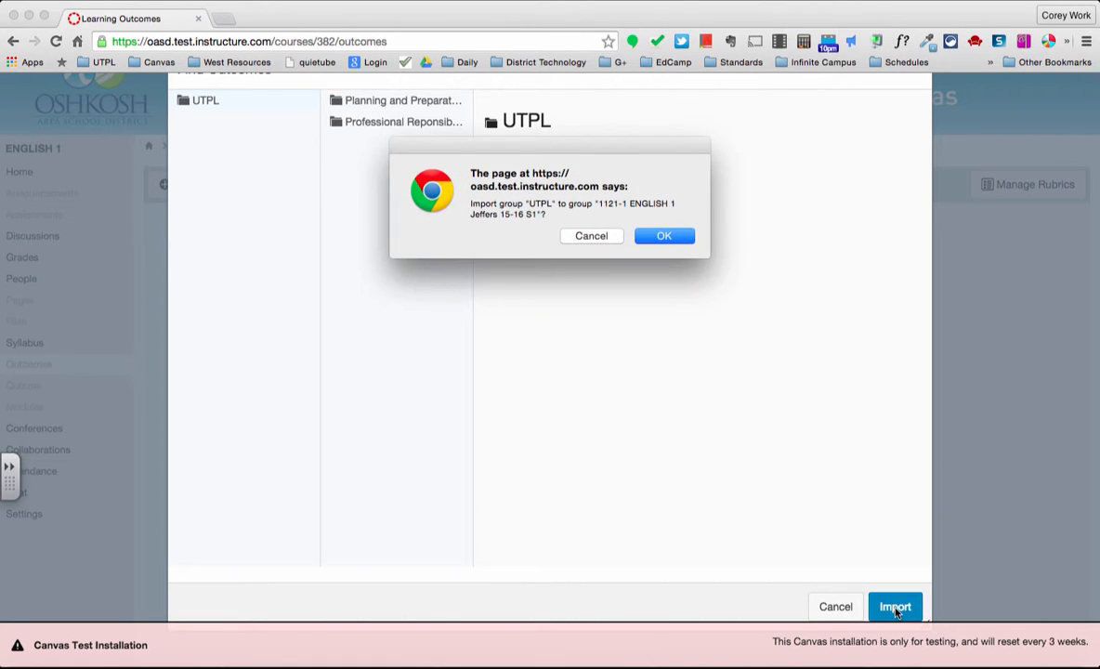
left_click(666, 236)
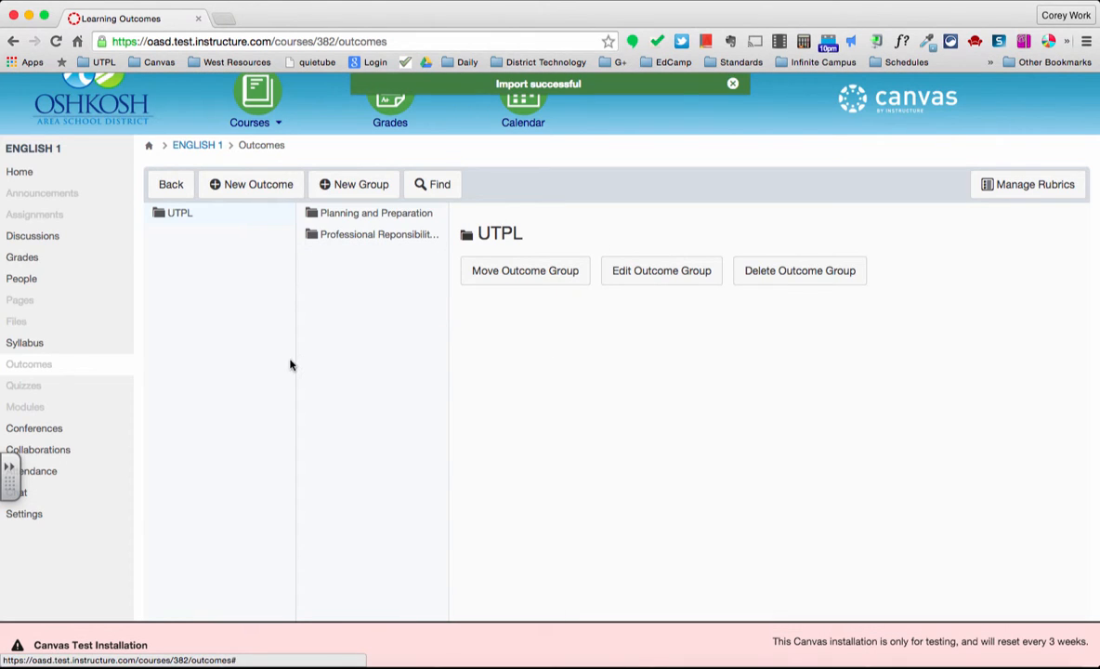
- Reopen the course's Outcomes page and examine outcome PP.1a in the imported UTPL group's Planning and Preparation folder
left_click(37, 366)
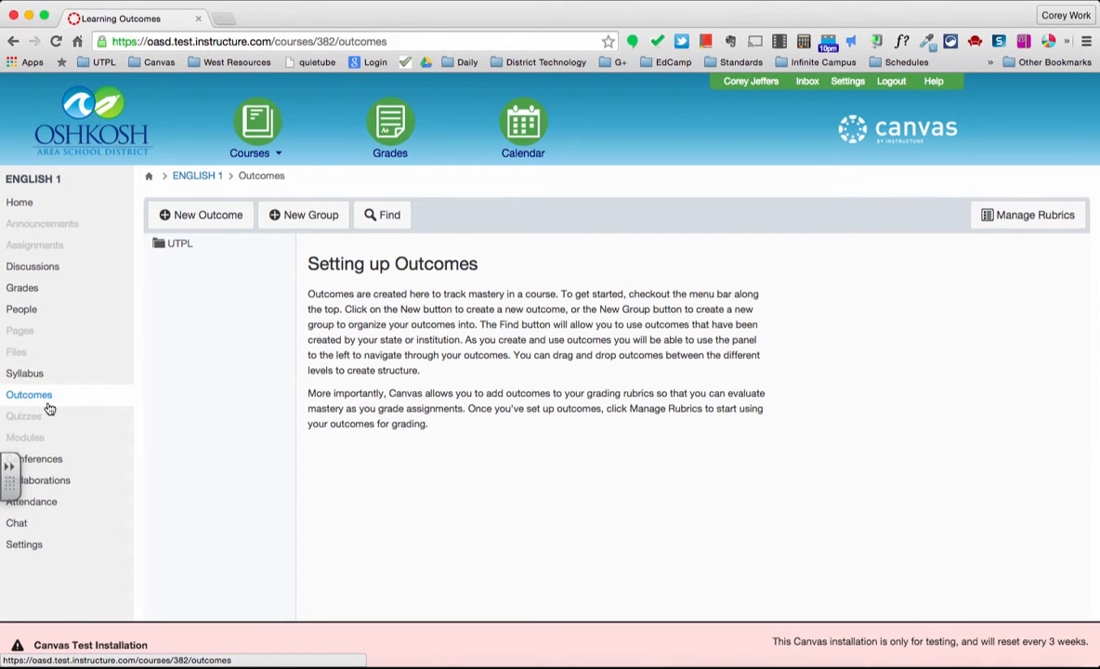
left_click(175, 246)
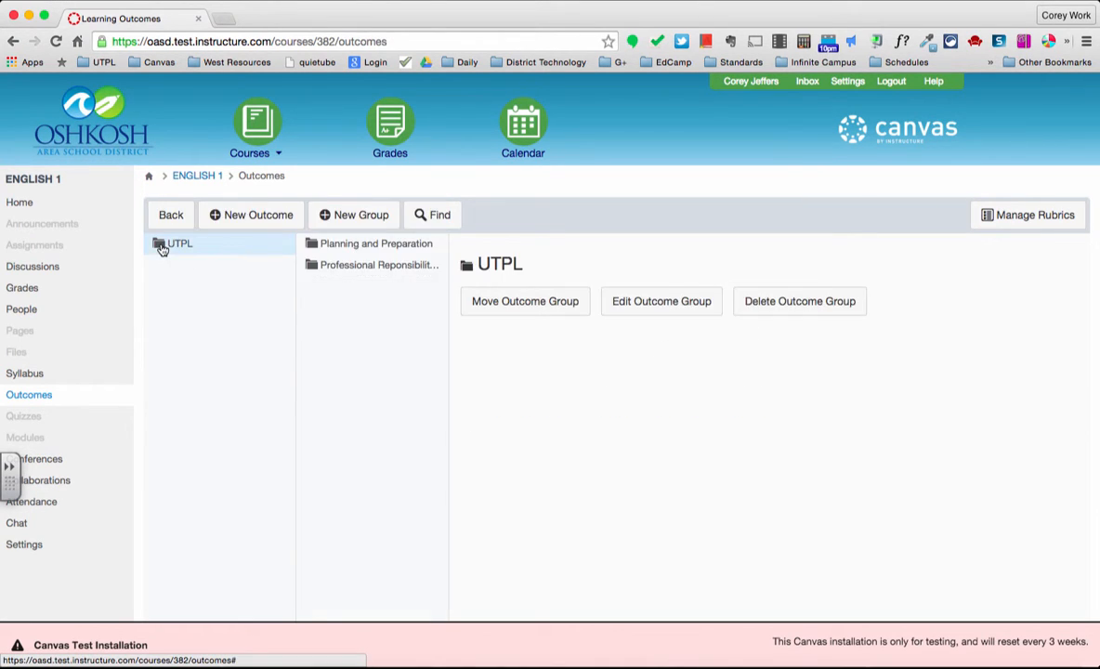
left_click(371, 245)
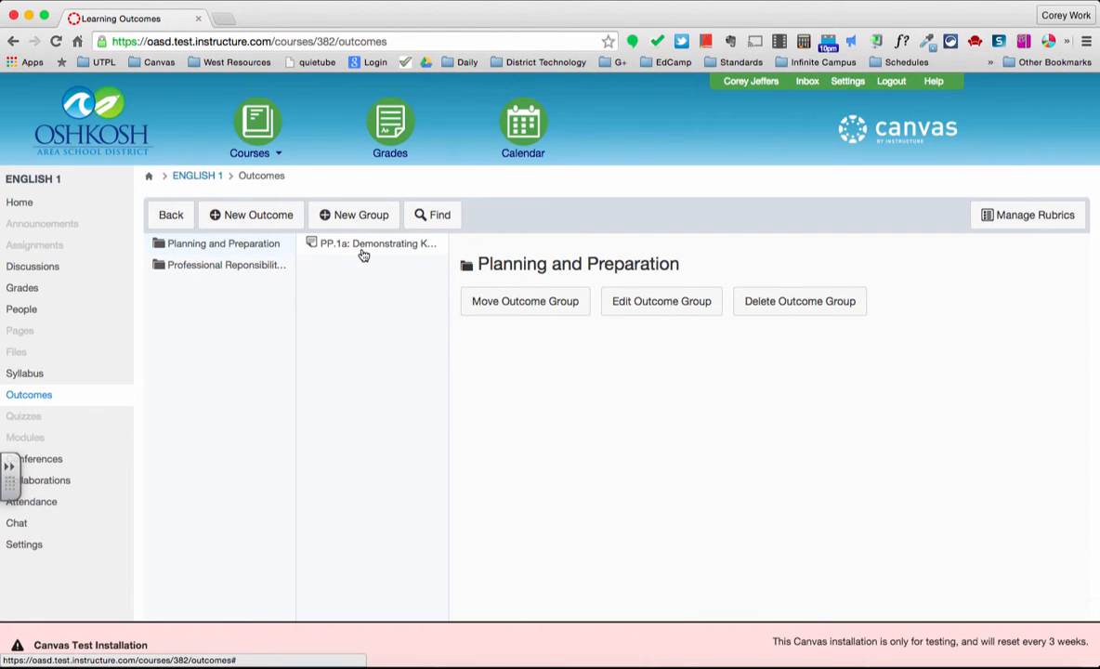
left_click(364, 252)
scroll(558, 430, "down", 4)
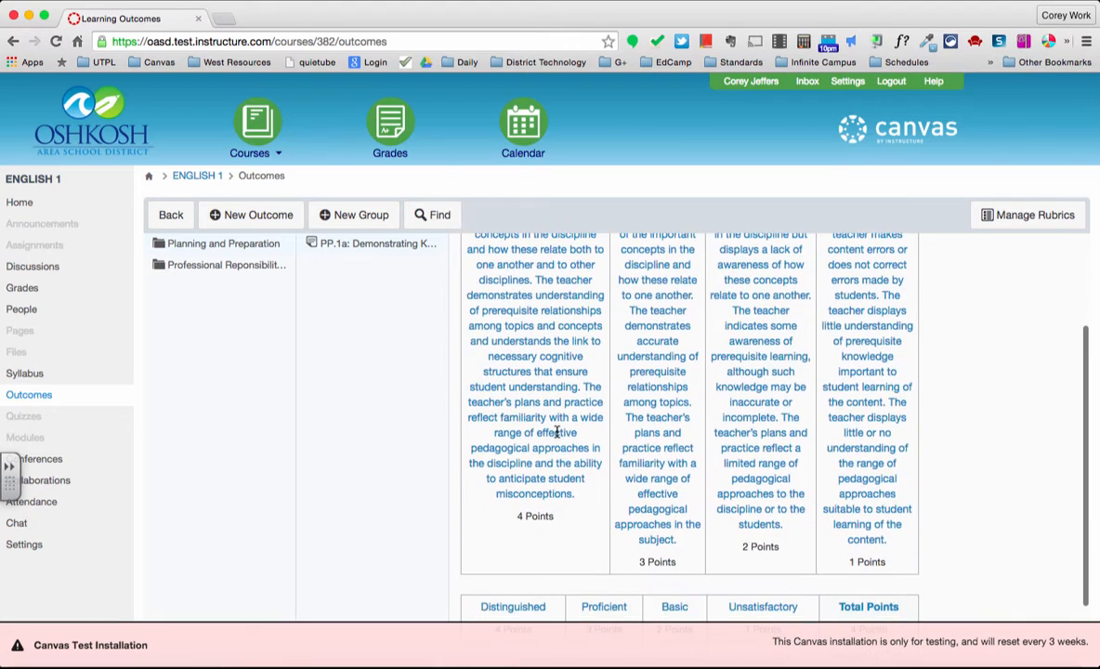
scroll(558, 429, "up", 2)
scroll(558, 430, "up", 2)
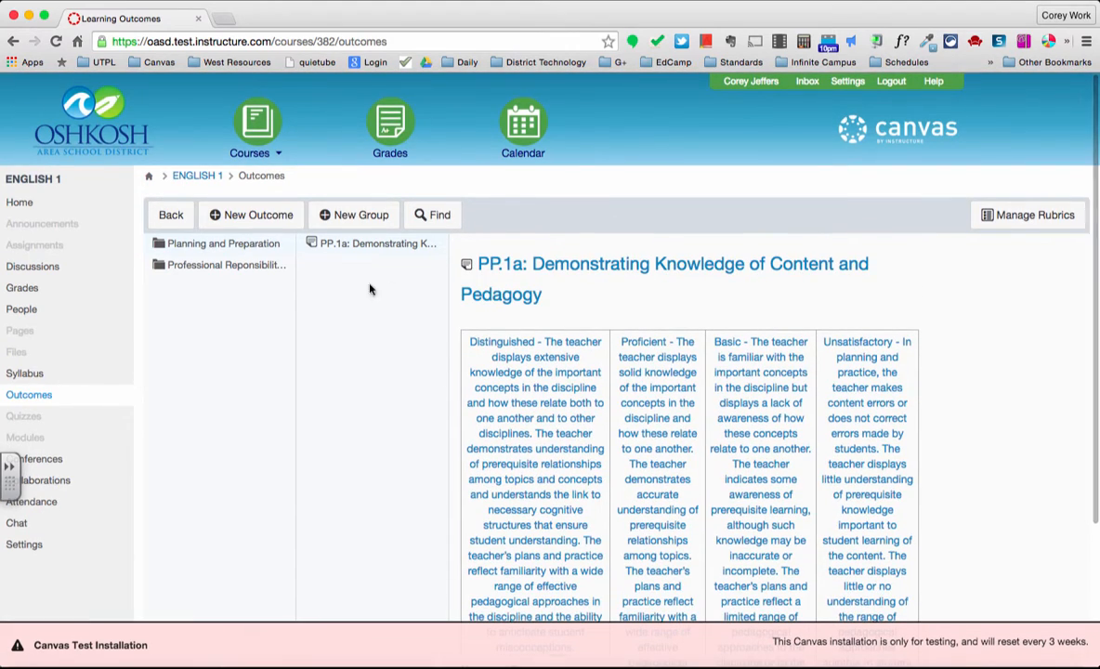
scroll(329, 413, "down", 5)
scroll(331, 410, "up", 5)
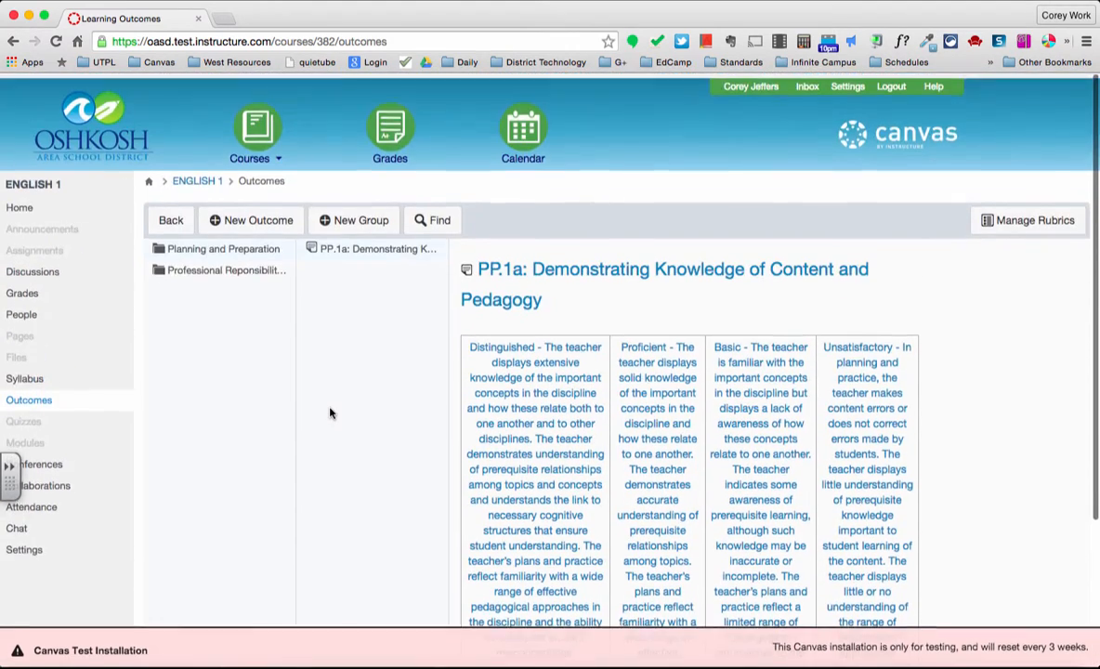
scroll(336, 383, "down", 3)
scroll(337, 383, "up", 2)
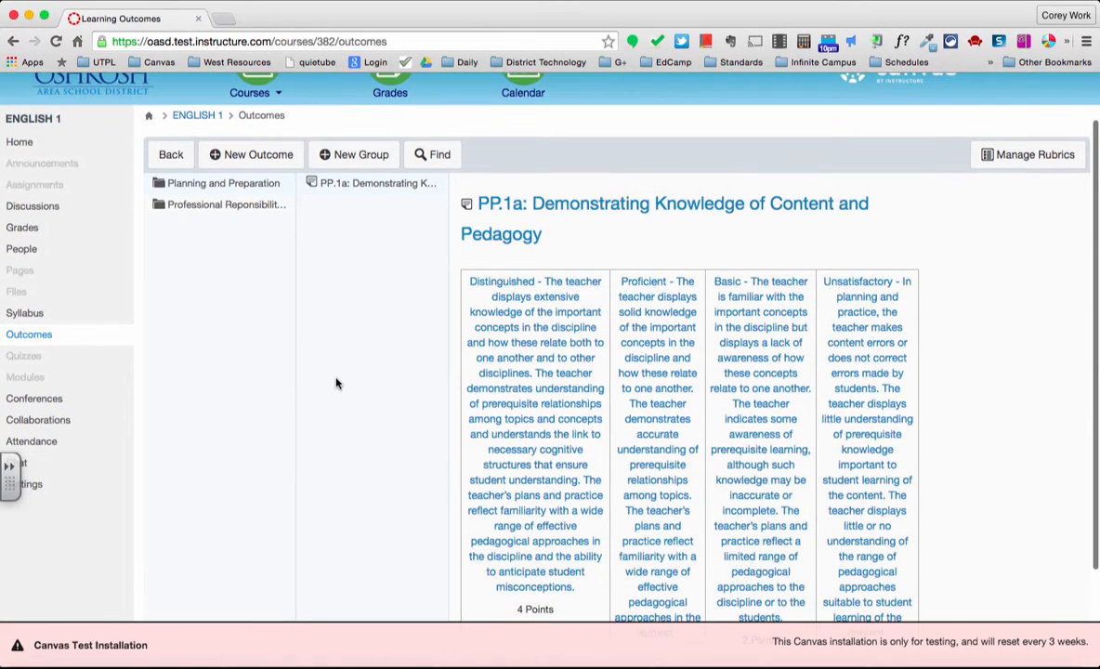